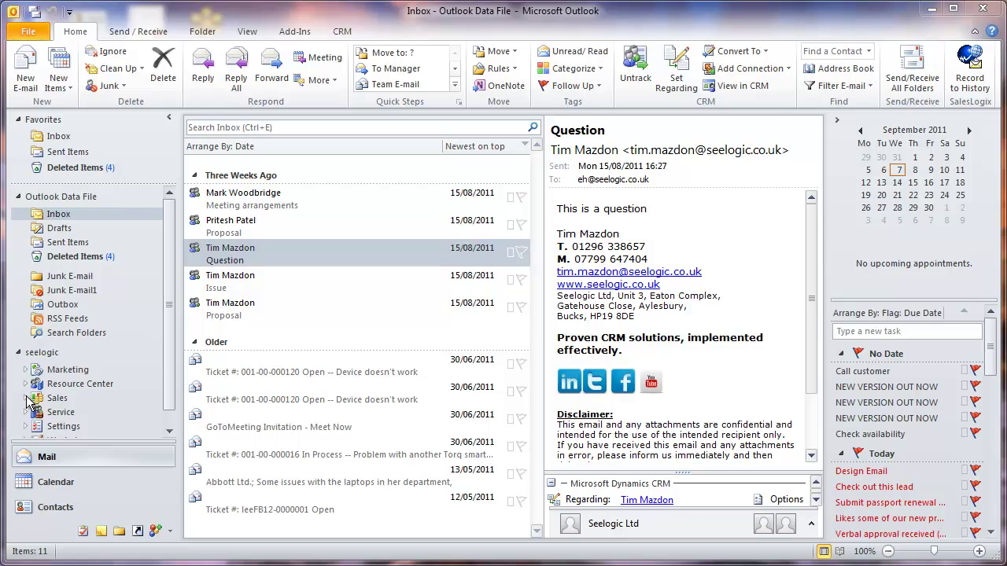
Step: Expand the Sales folder in Outlook and open the Accounts list (My Active Accounts)
click(26, 398)
scroll(167, 312, down, 2)
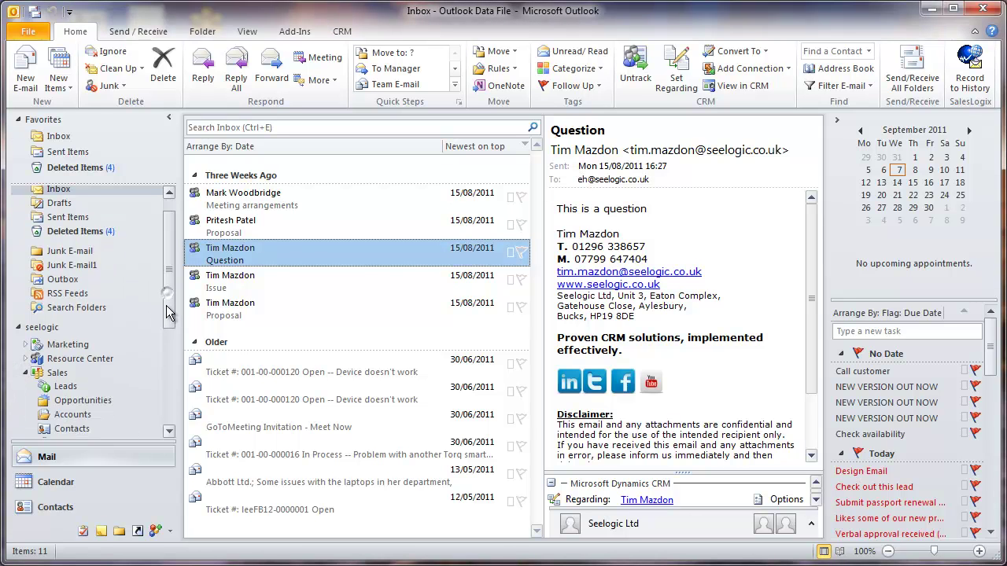
drag(168, 312, 168, 346)
click(87, 346)
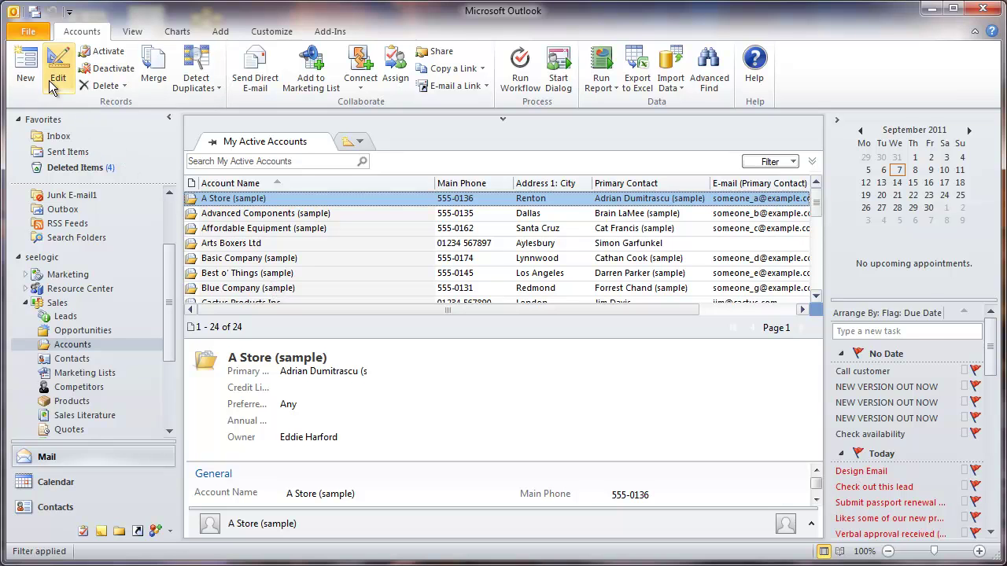
click(27, 70)
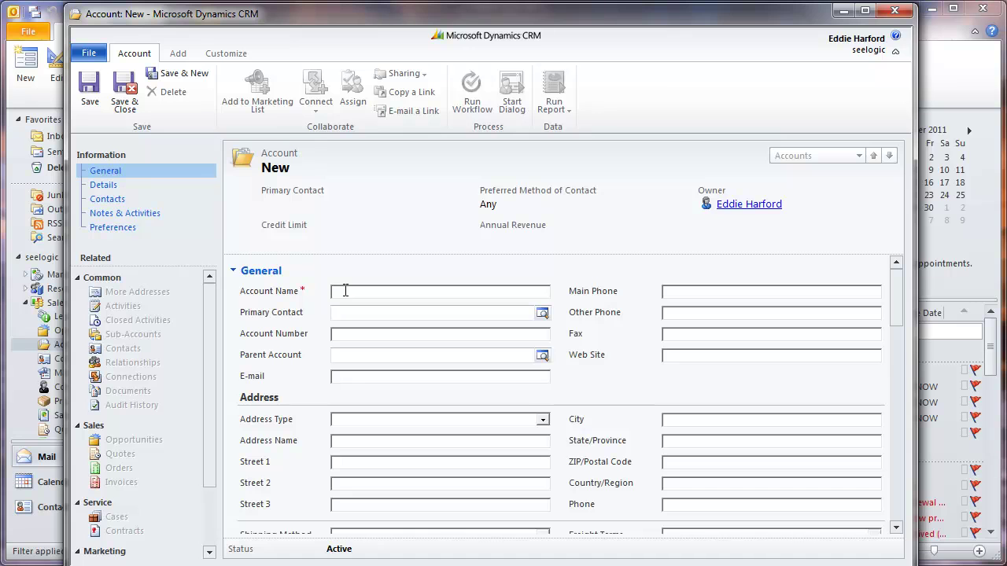
text(Tompson International)
click(664, 291)
click(542, 419)
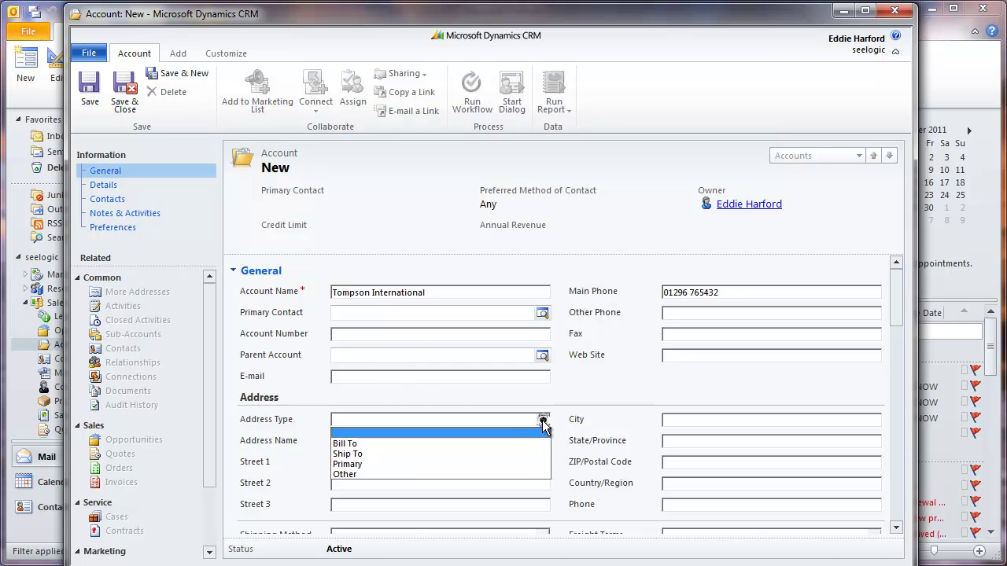
click(422, 454)
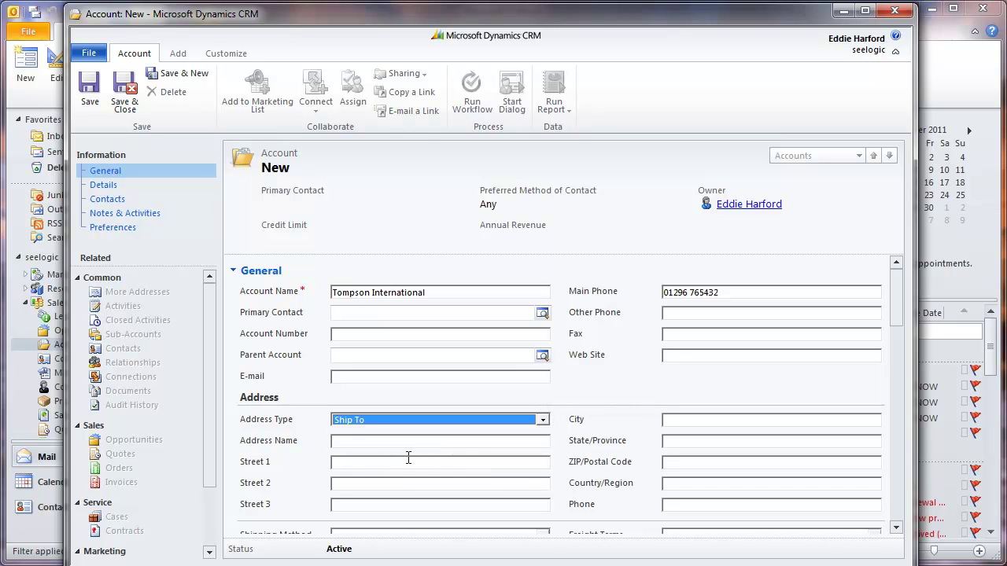
click(353, 444)
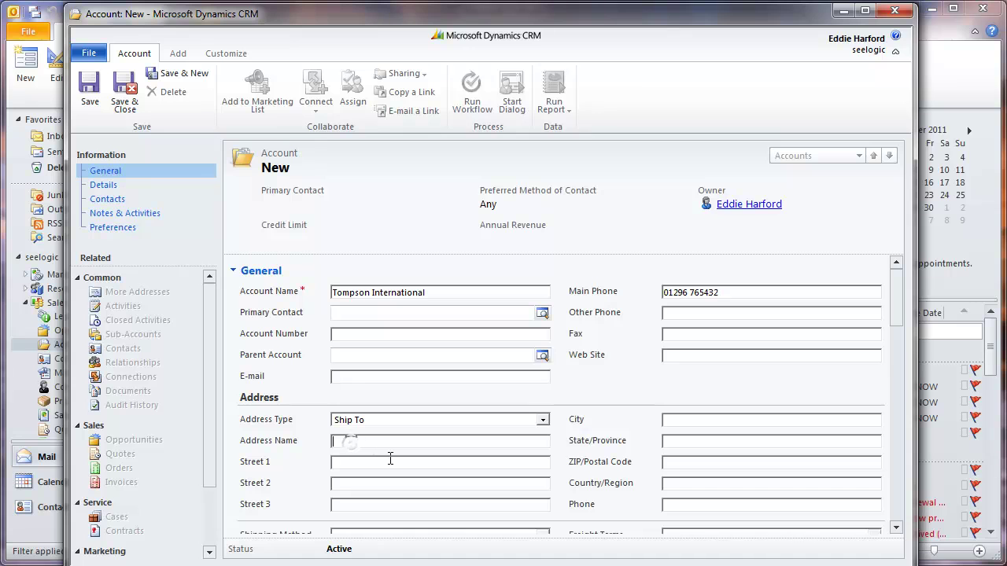
text(HQ)
click(376, 464)
click(677, 420)
text(OxfordOxon)
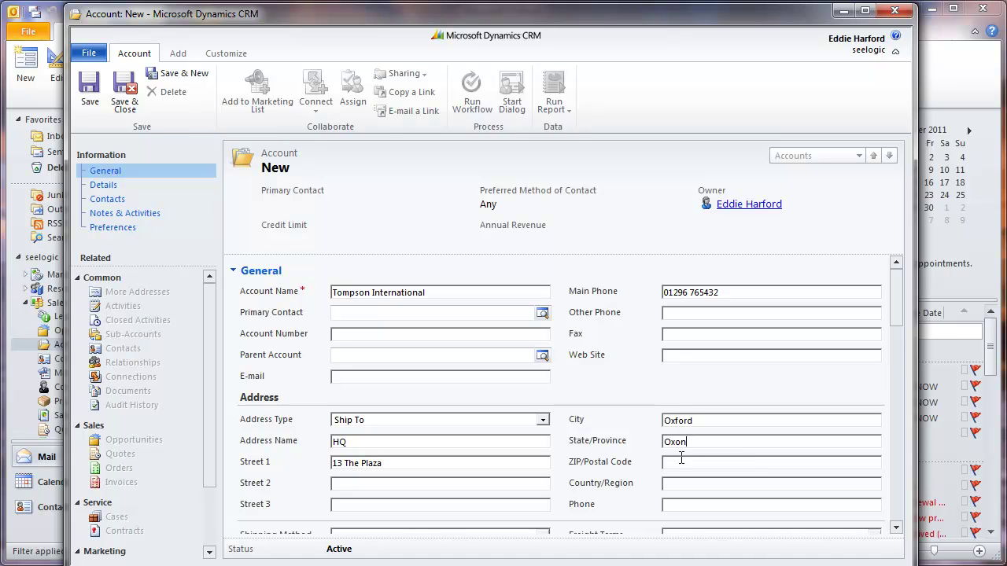
click(680, 461)
text(OX15 6YH)
Step: In the Details section, set Industry to Legal Services and No. of Employees to 50
drag(896, 306, 898, 386)
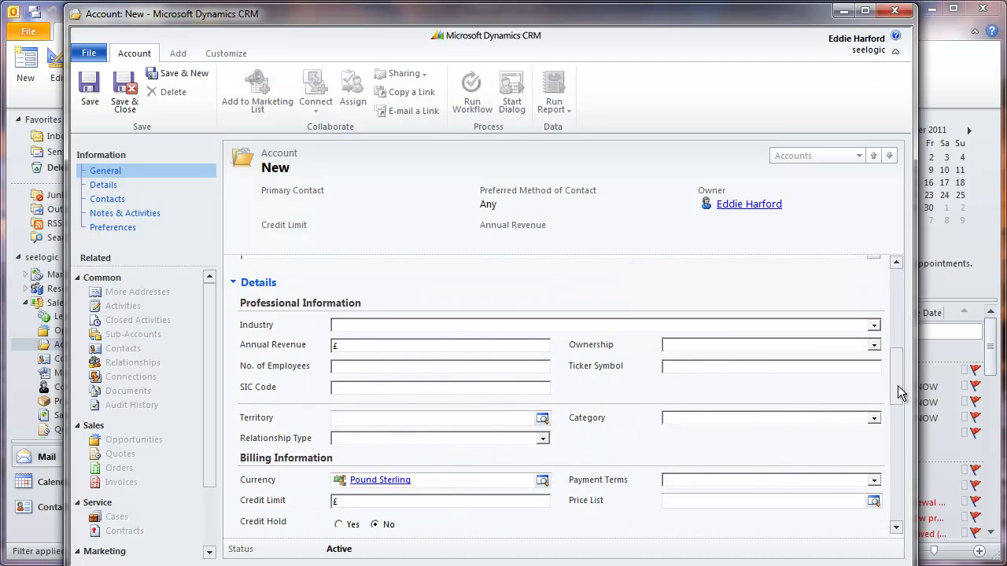
click(873, 326)
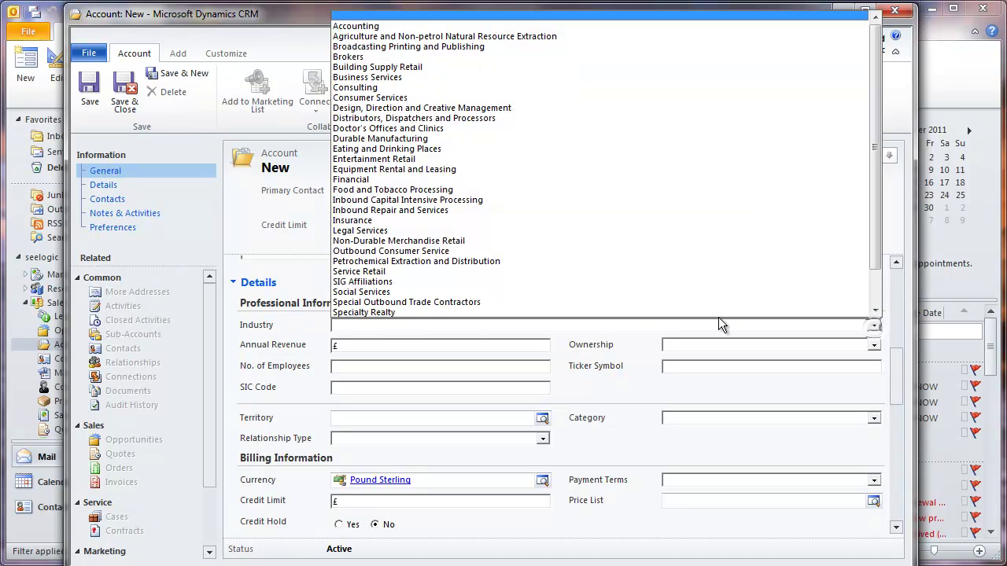
click(440, 230)
click(432, 366)
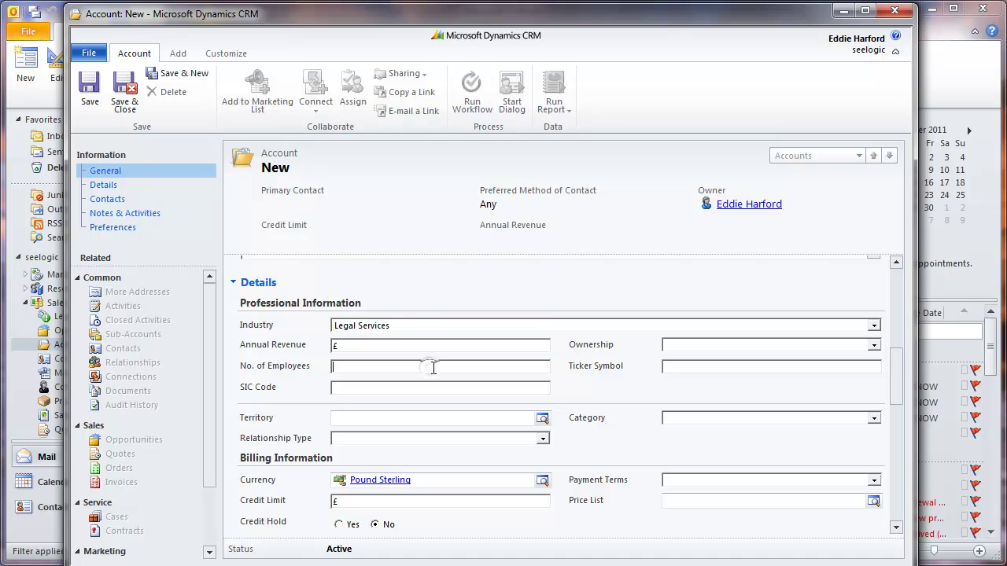
text(50)
drag(898, 386, 903, 289)
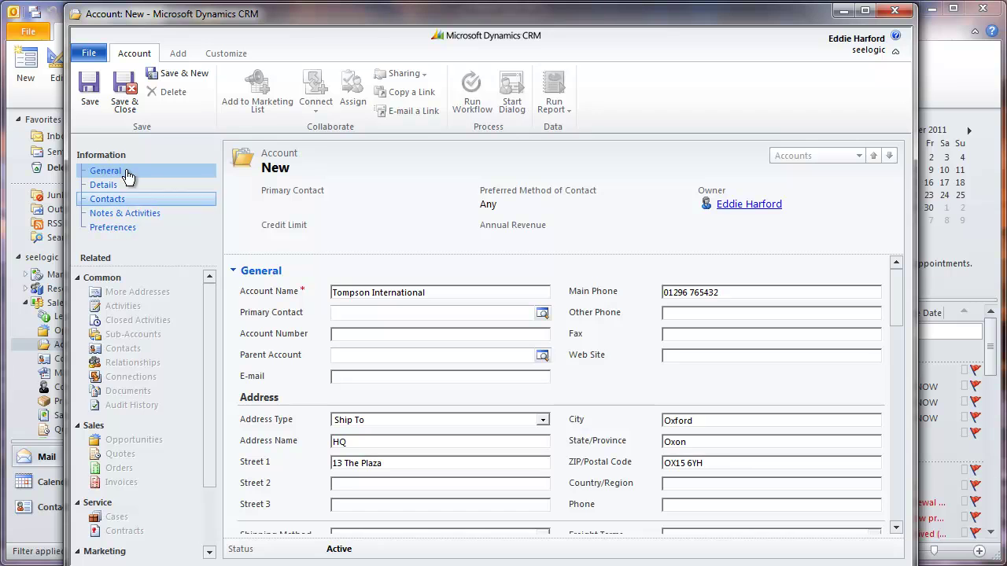
Step: Save the Tompson International account and open its empty Contact Associated View
click(92, 92)
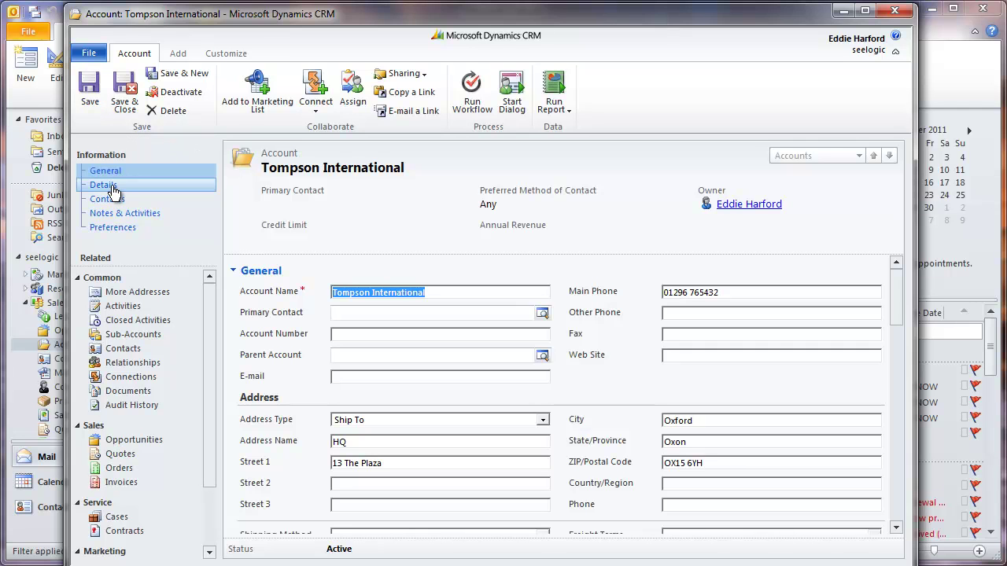
click(113, 189)
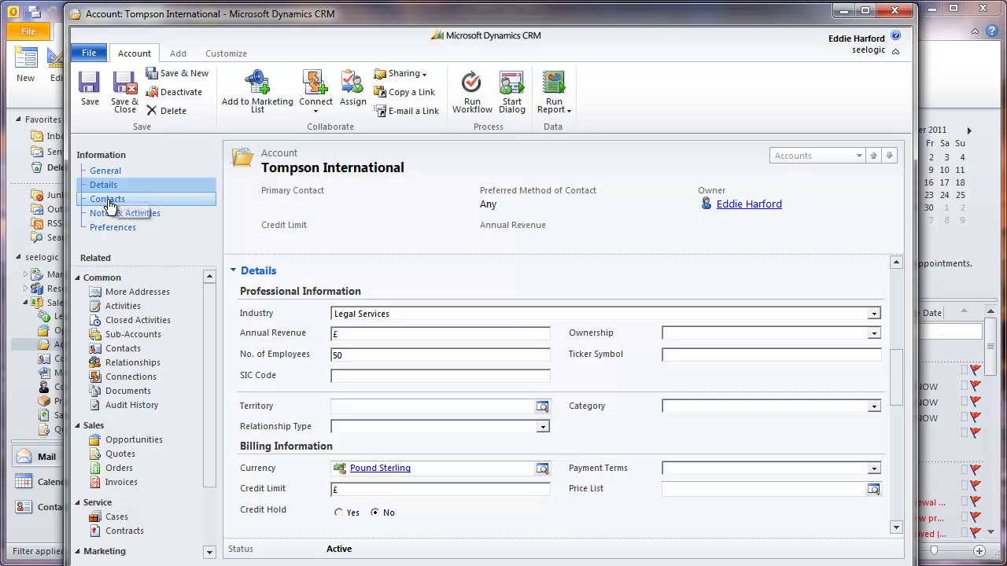
click(110, 202)
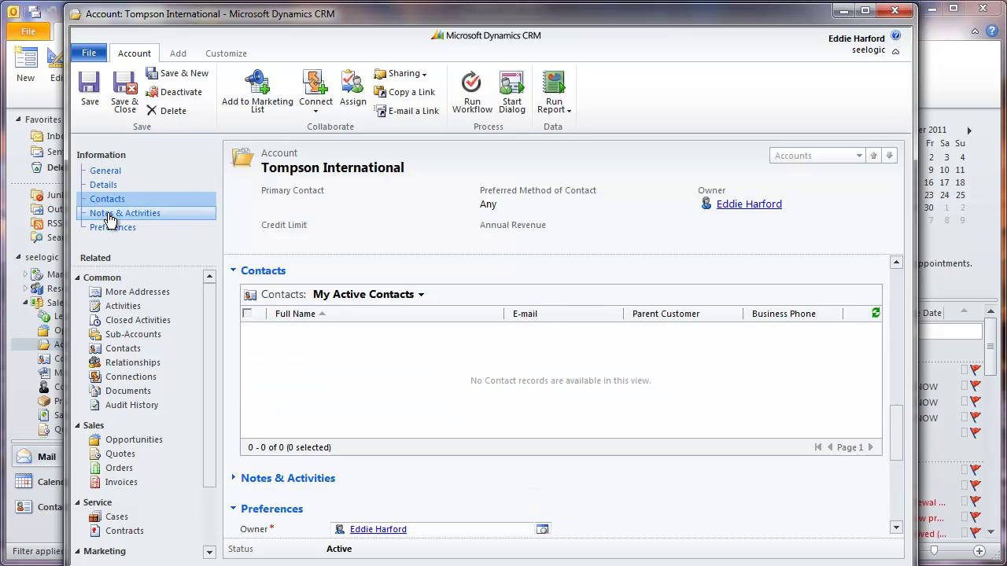
click(110, 218)
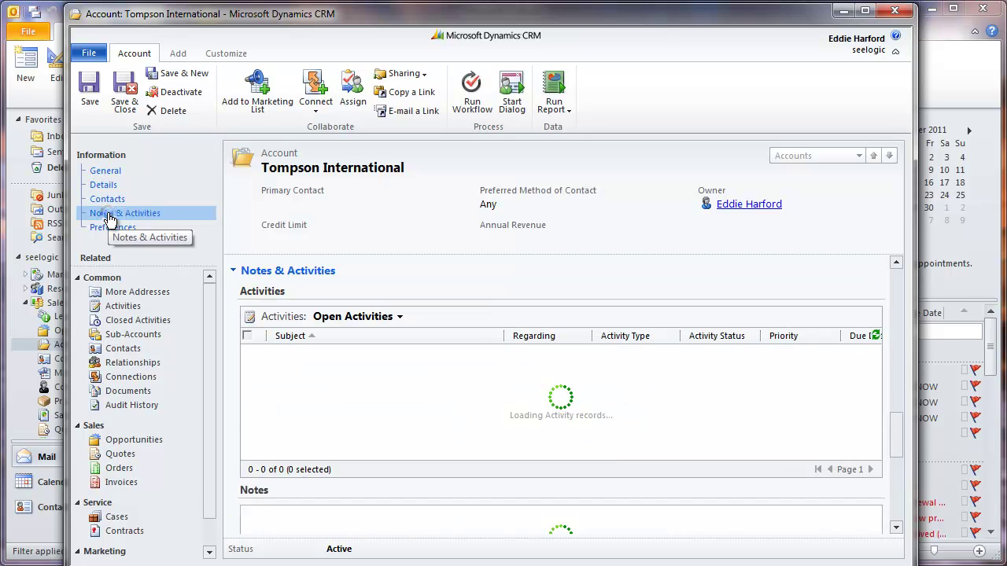
click(110, 170)
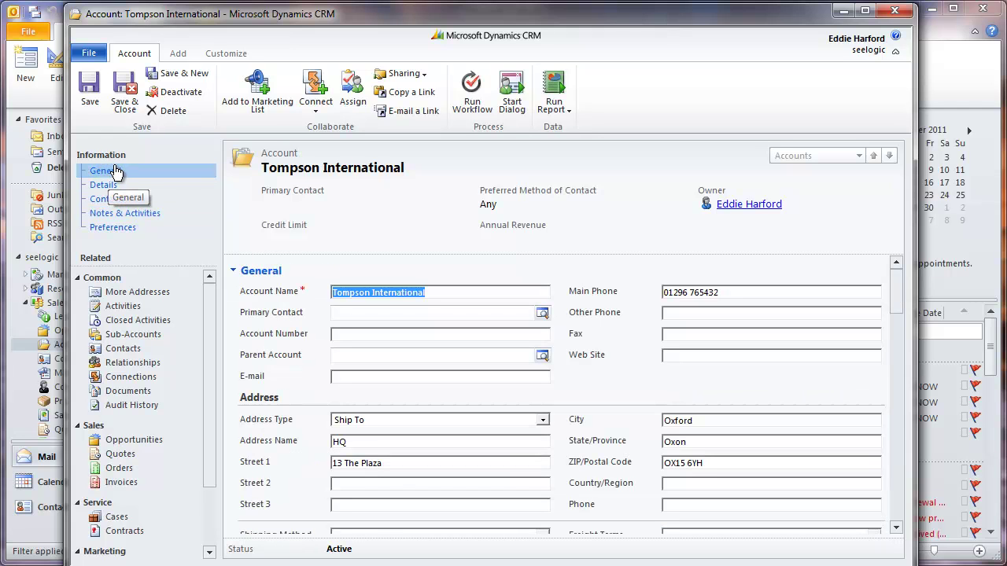
click(110, 198)
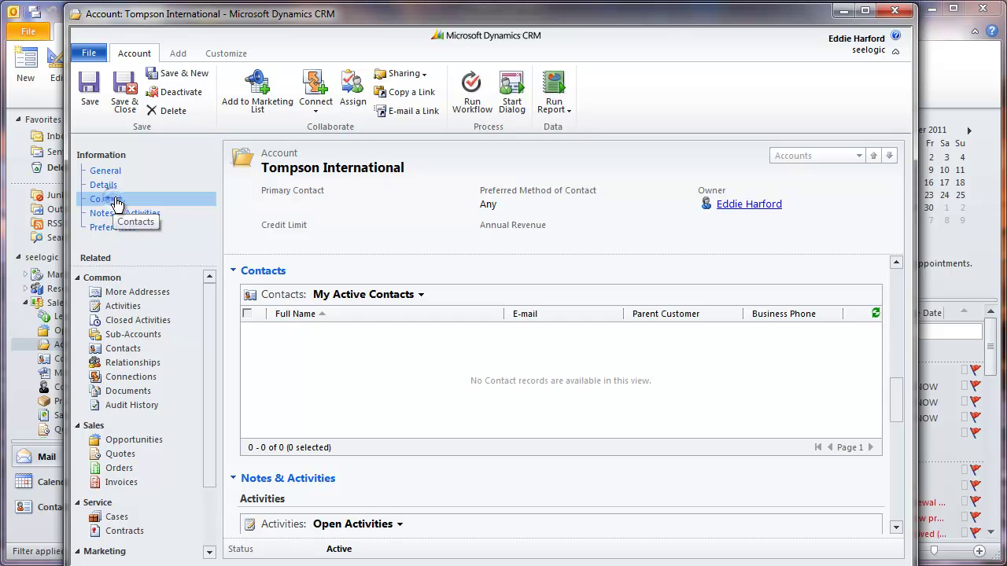
click(368, 356)
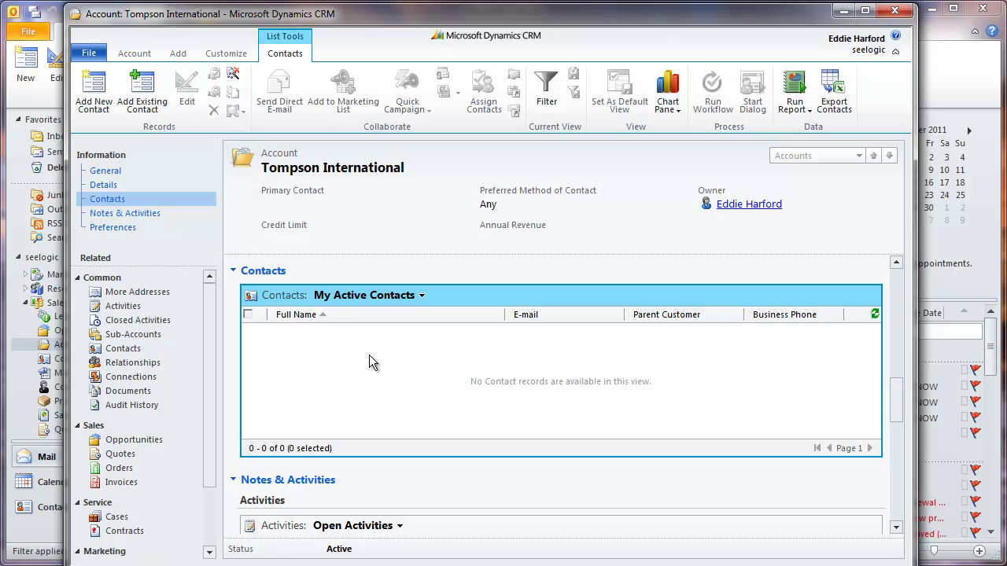
click(134, 352)
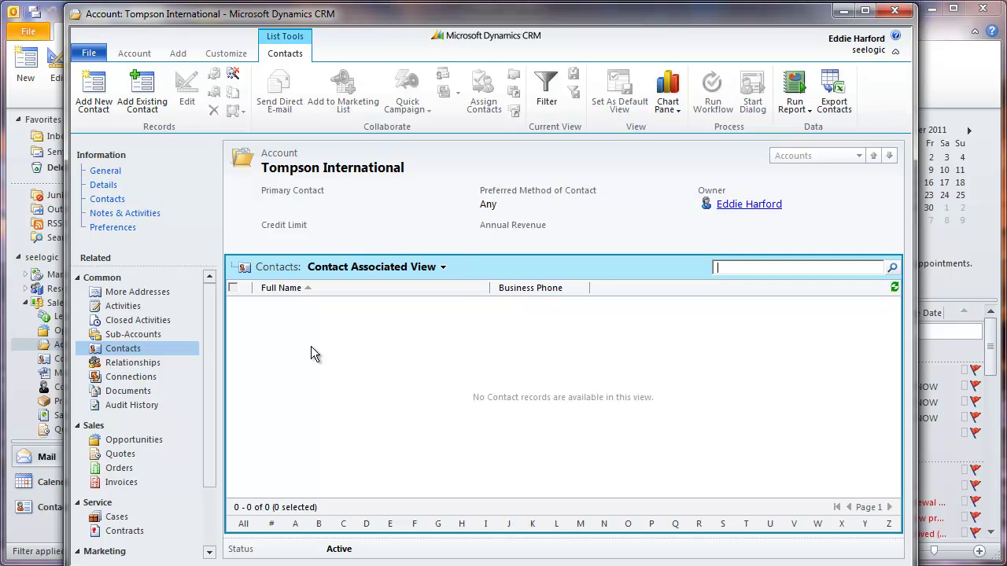
Step: Add a new Tompson International contact with first and last name, mobile number and e-mail
click(96, 94)
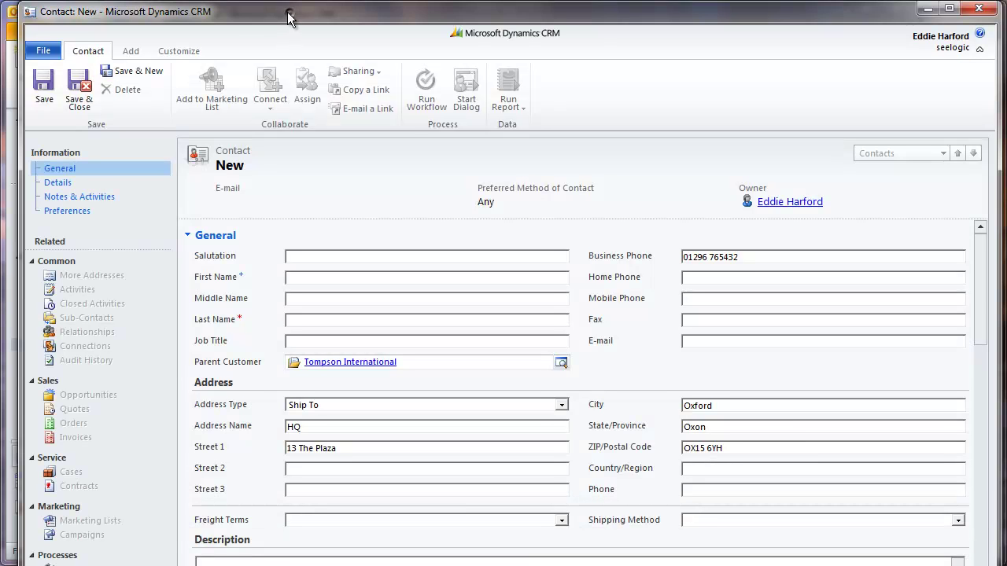
drag(289, 13, 283, 13)
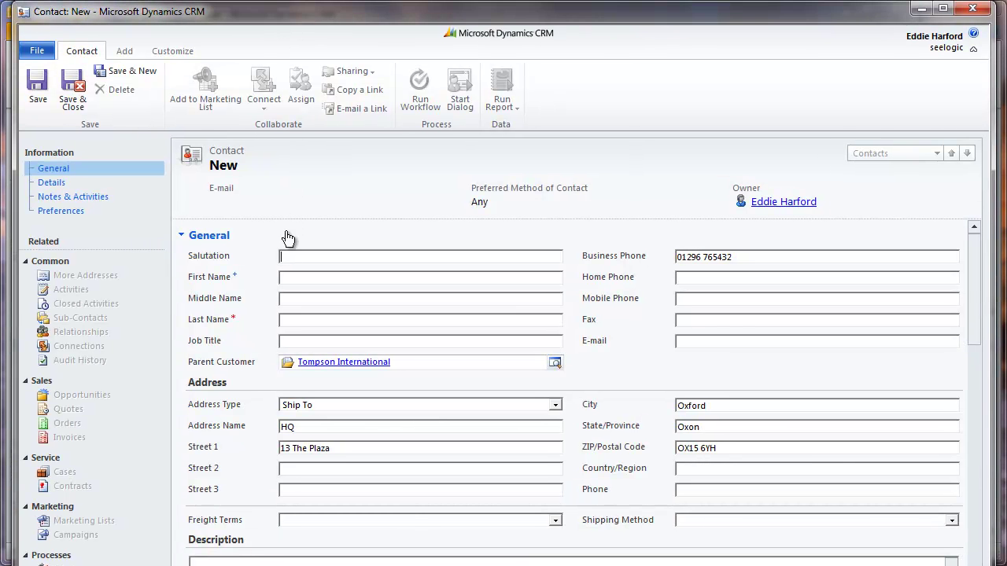
click(290, 277)
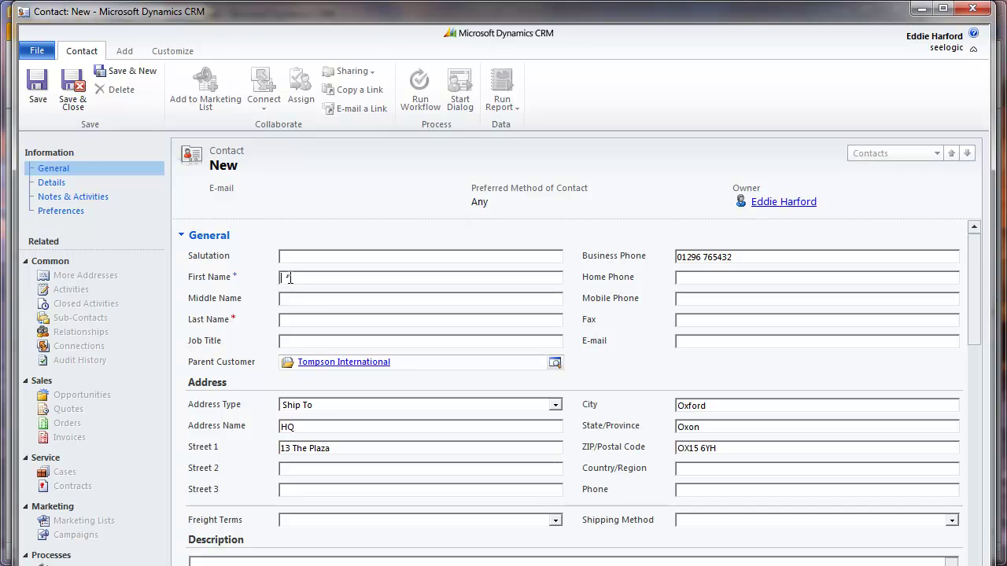
click(314, 317)
text(Tompson)
click(711, 341)
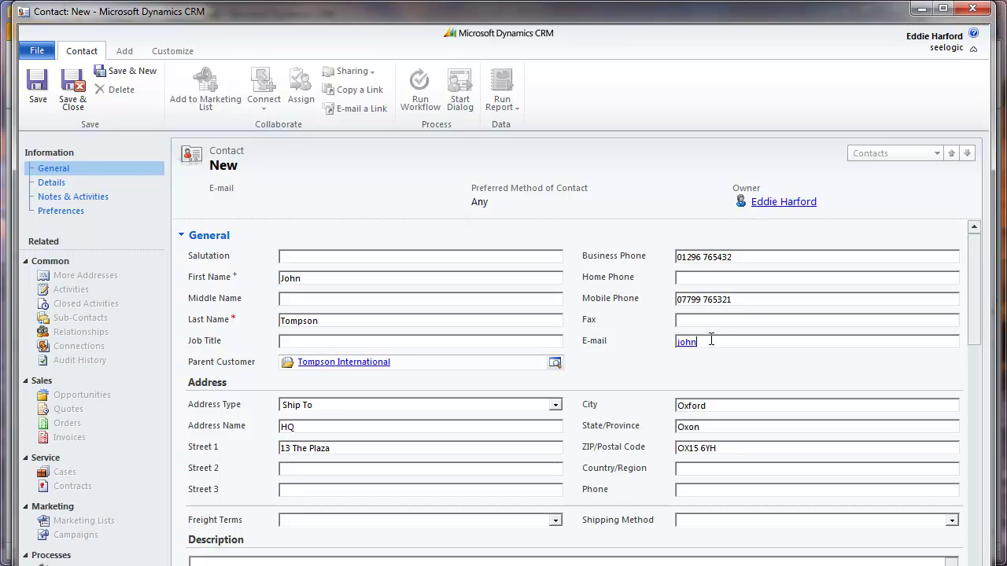
drag(969, 299, 974, 425)
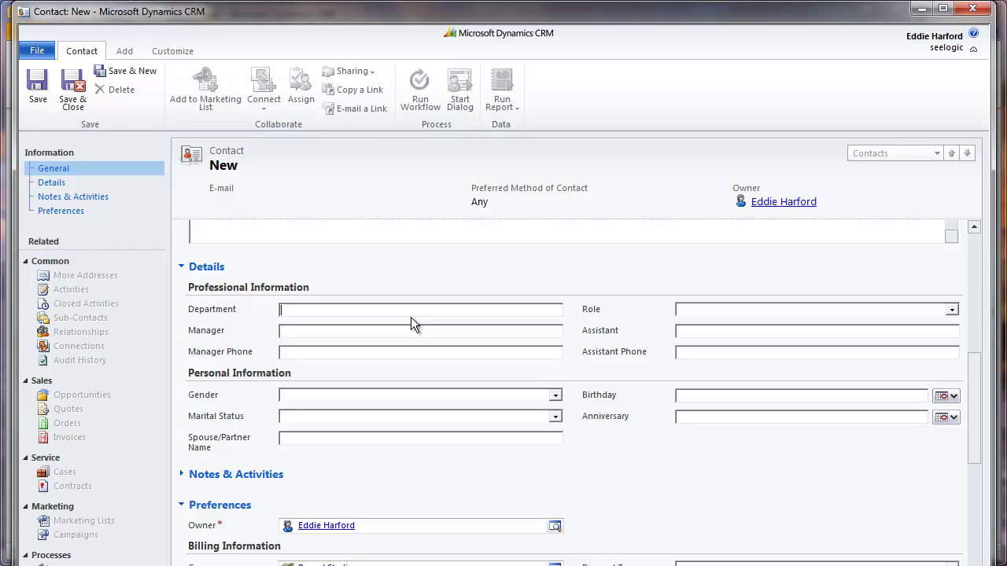
Step: Set the contact's Department to Sales, Role to Decision Maker and Gender to Male
text(Sales)
click(951, 311)
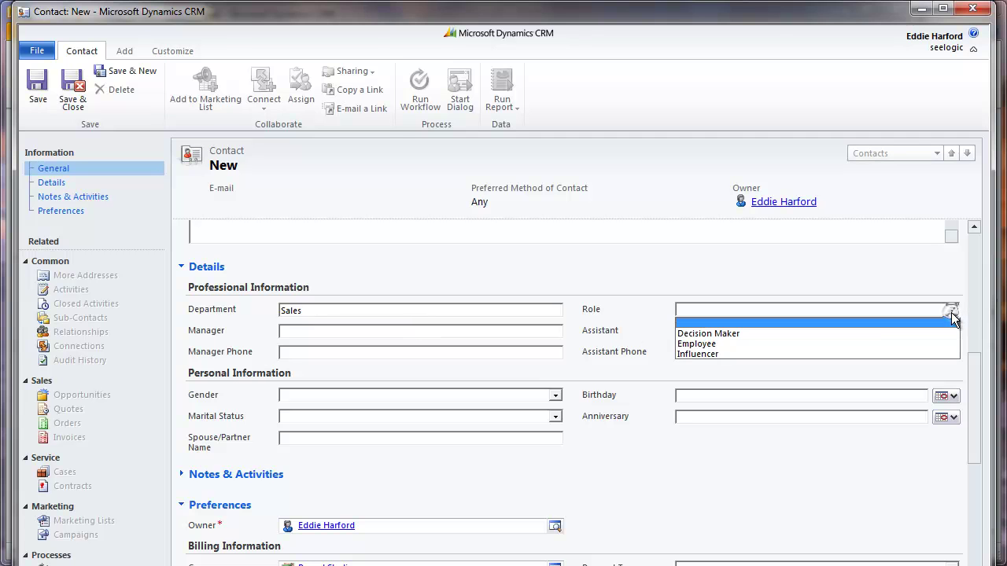
click(712, 333)
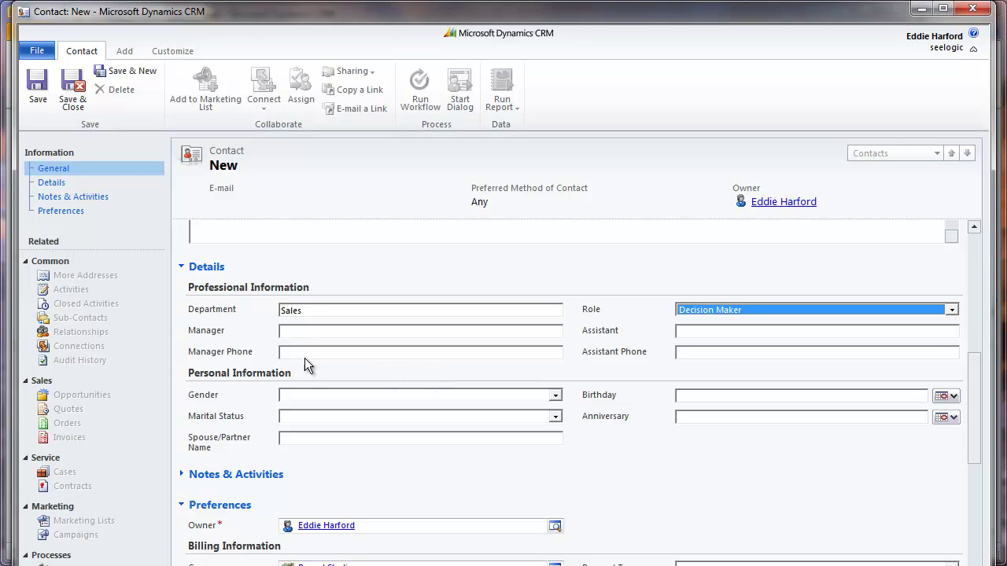
click(556, 395)
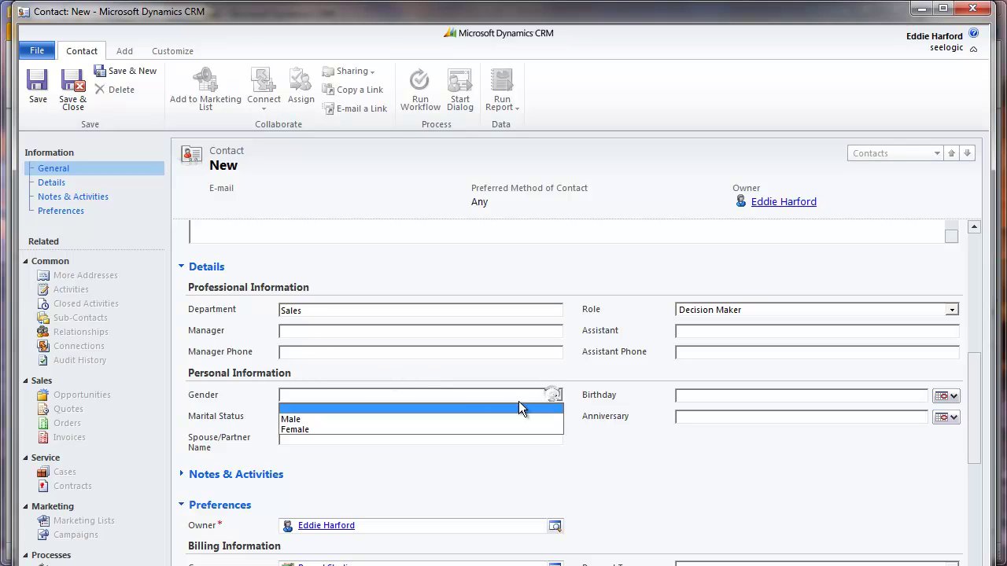
click(459, 419)
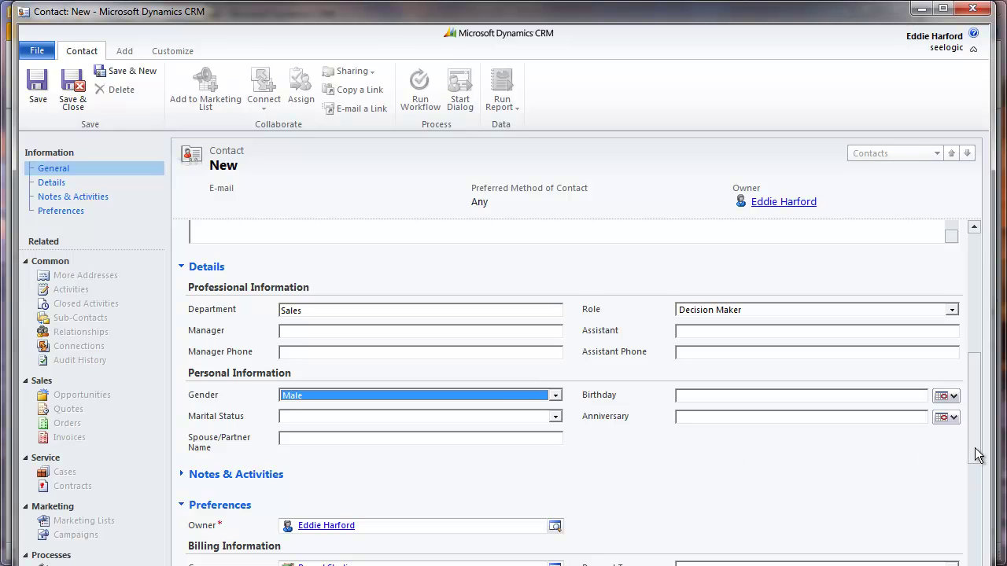
drag(980, 452, 874, 306)
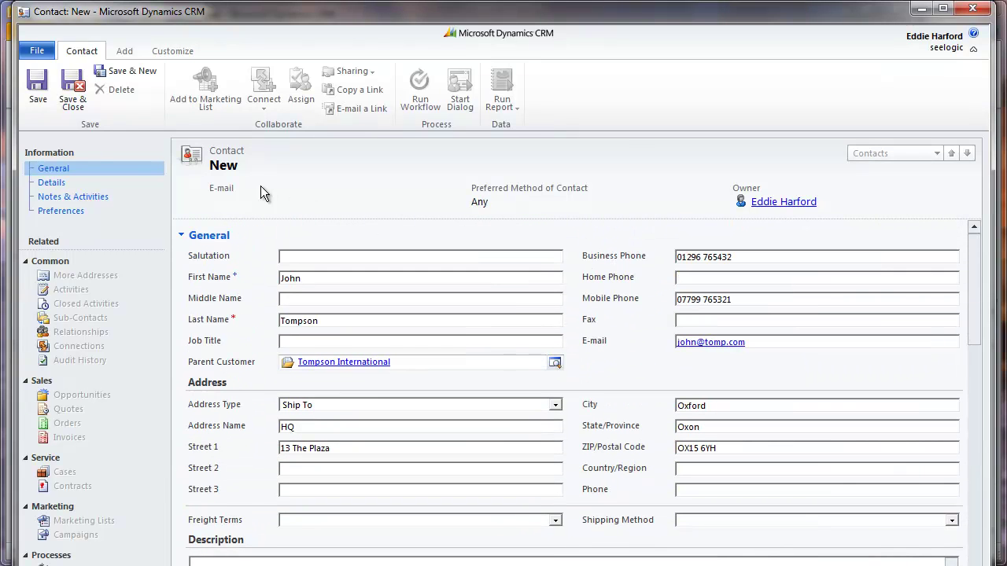
Step: Save and close the new contact, then close its window
click(76, 94)
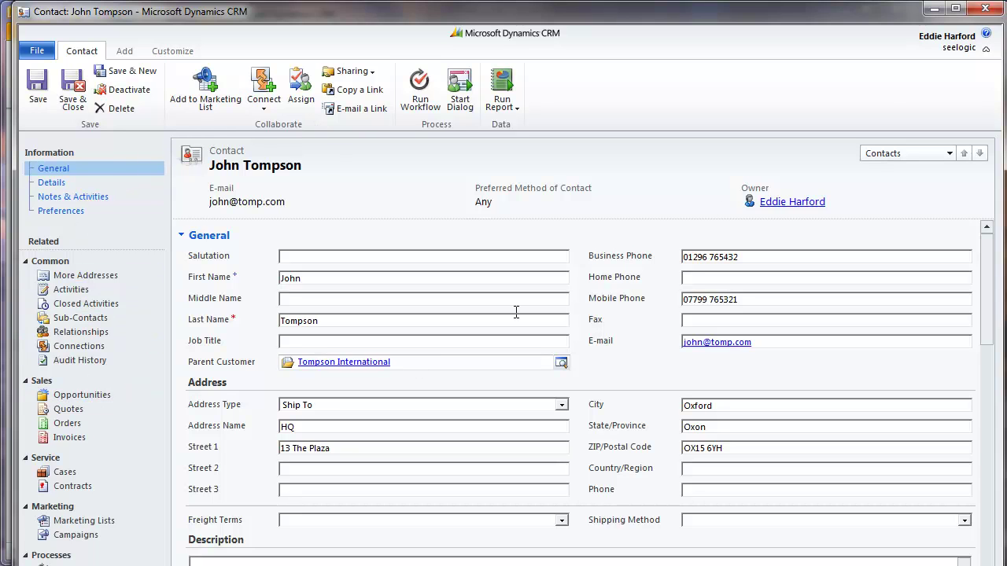
click(983, 10)
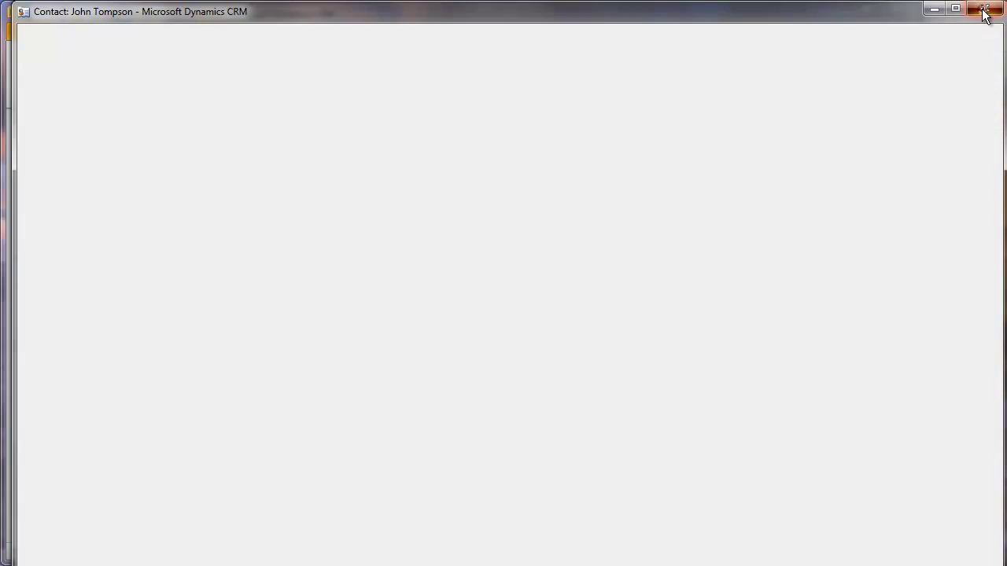
Step: Close the account window and search My Active Accounts for 'tom'
click(897, 13)
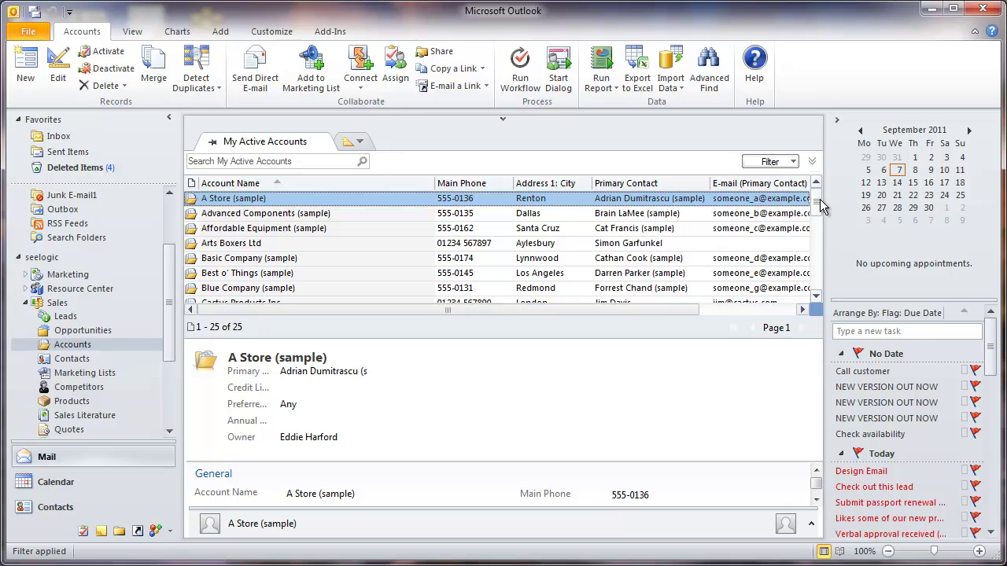
drag(820, 204, 819, 259)
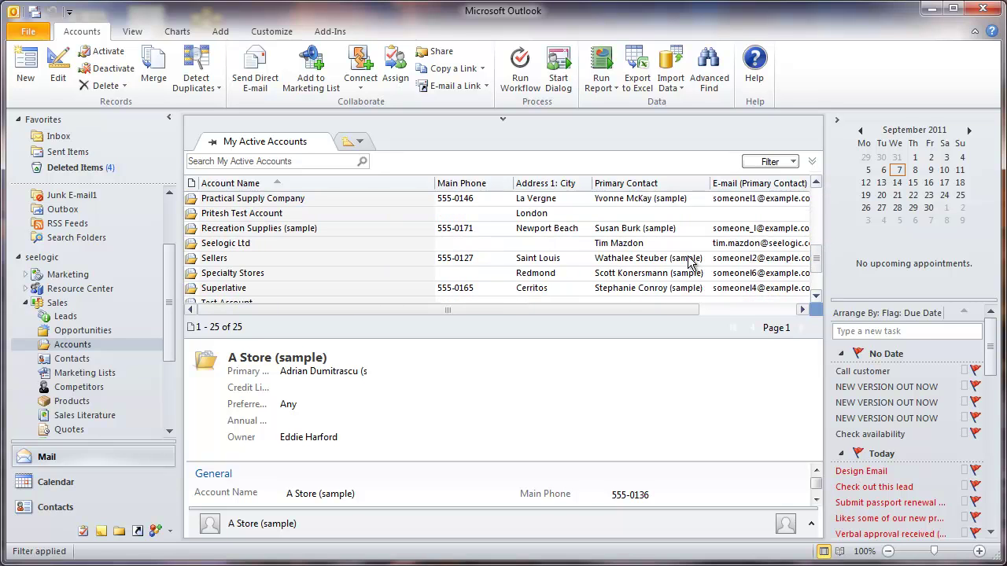
click(317, 162)
text(tomps)
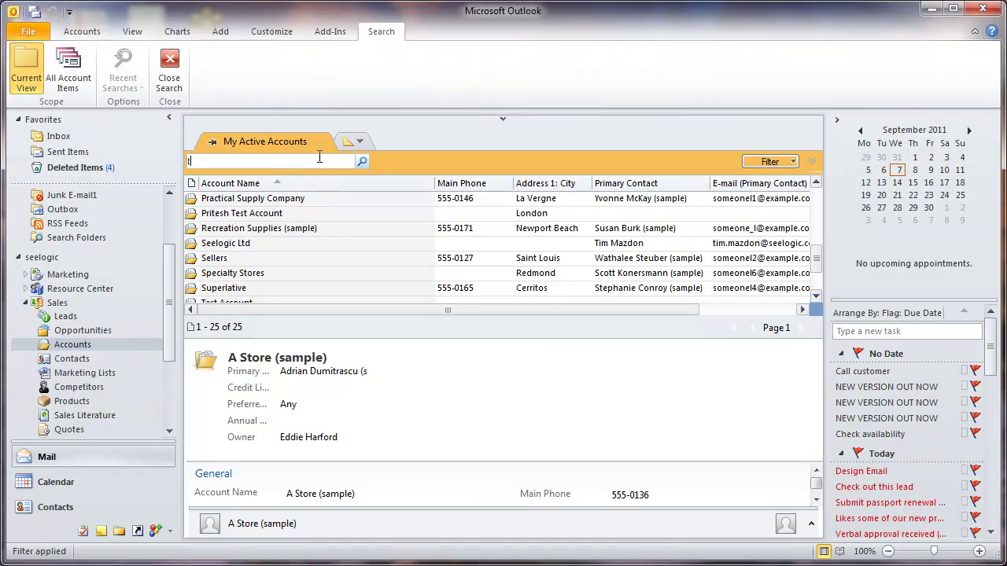
click(363, 163)
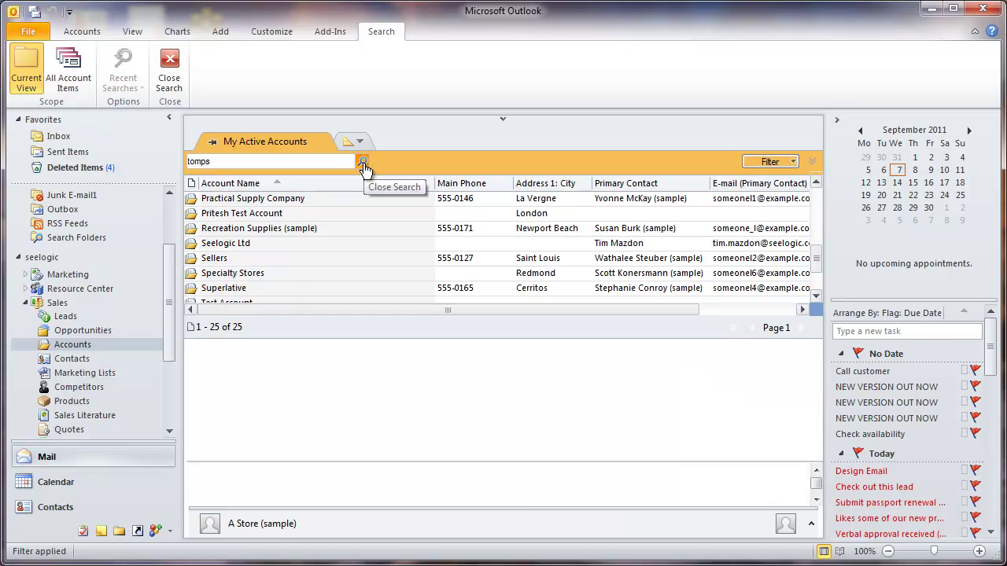